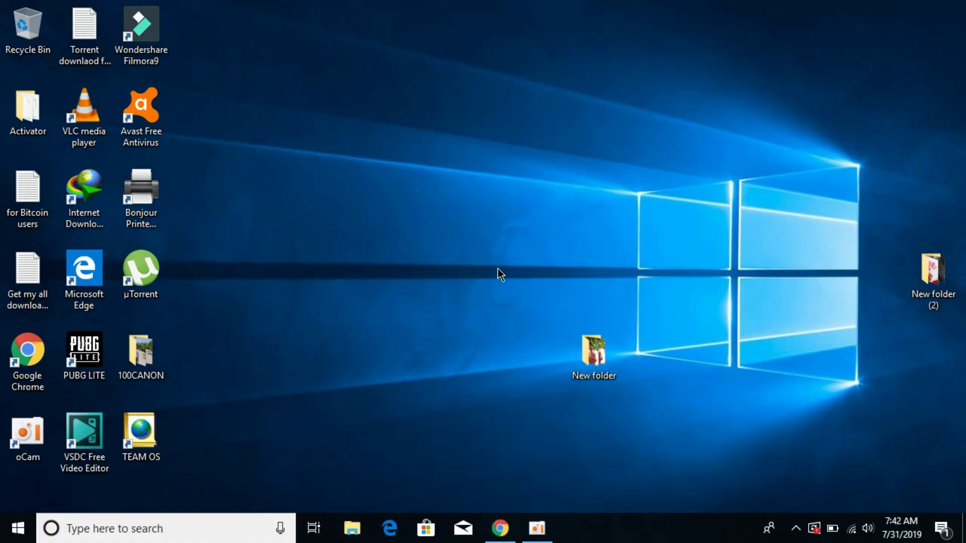
Search 'softether vpn gate' in Chrome and open the VPN Gate Client download page.
left_click(499, 528)
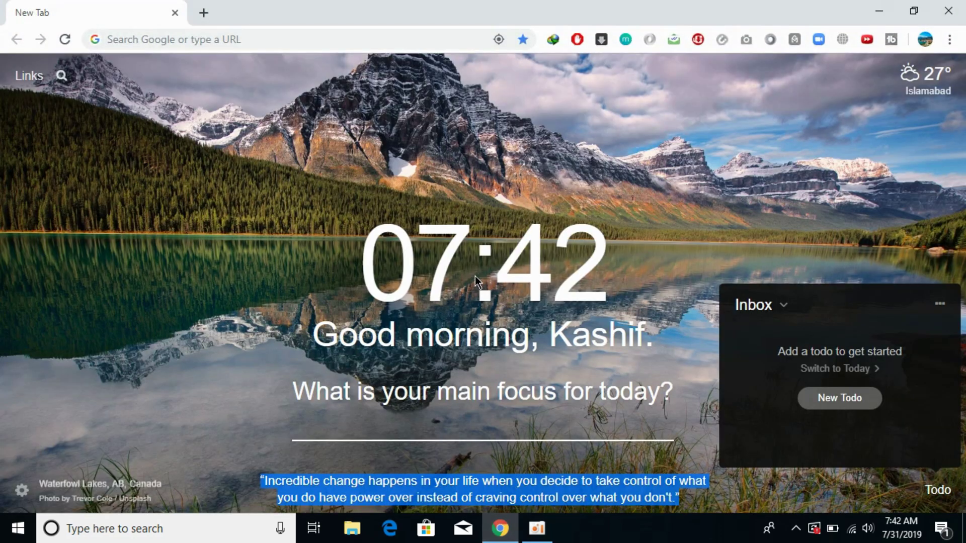
left_click(373, 42)
type("so")
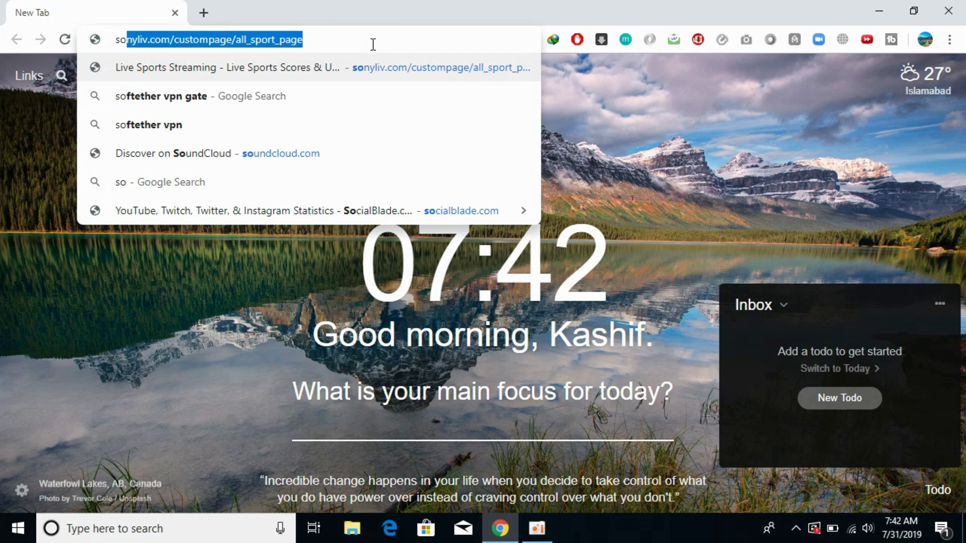
type("ftether")
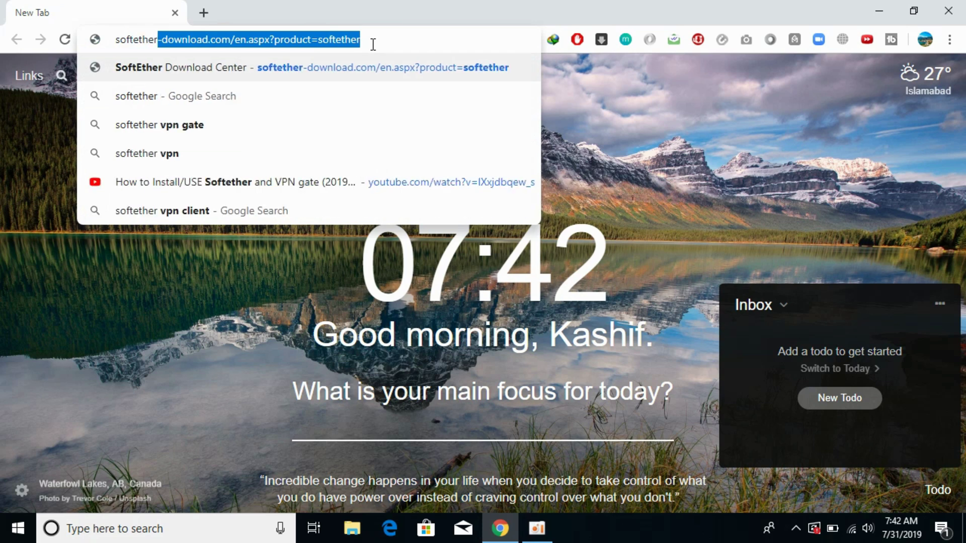
key("Down")
key("Down")
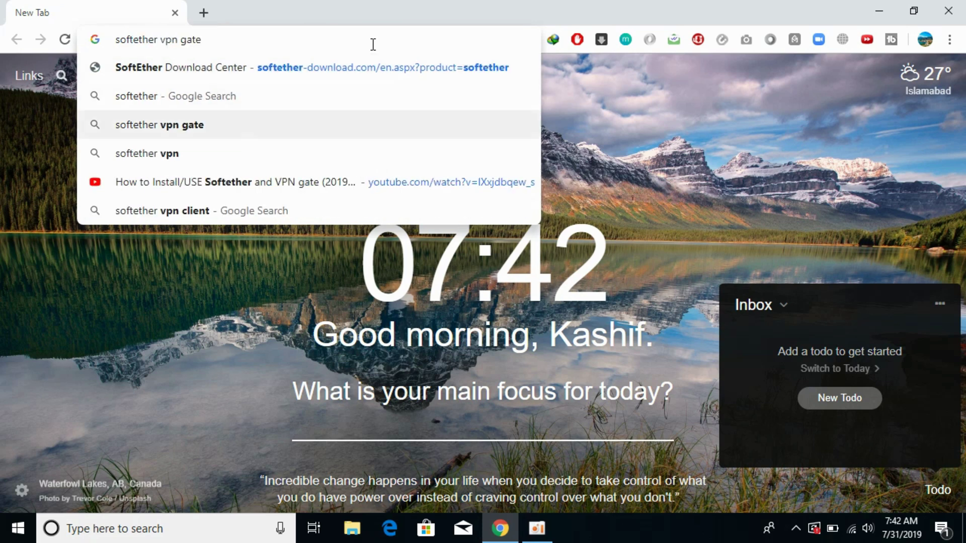
key("Return")
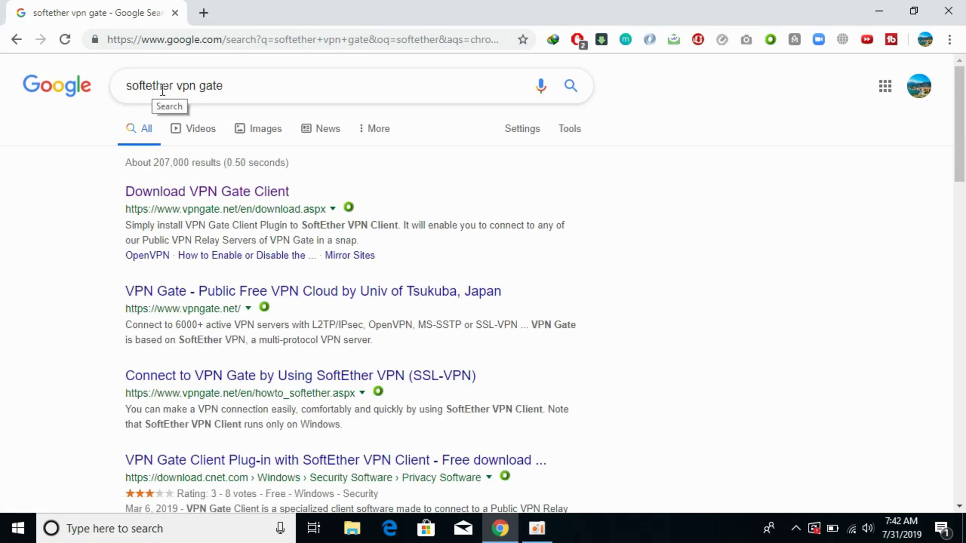
left_click(216, 193)
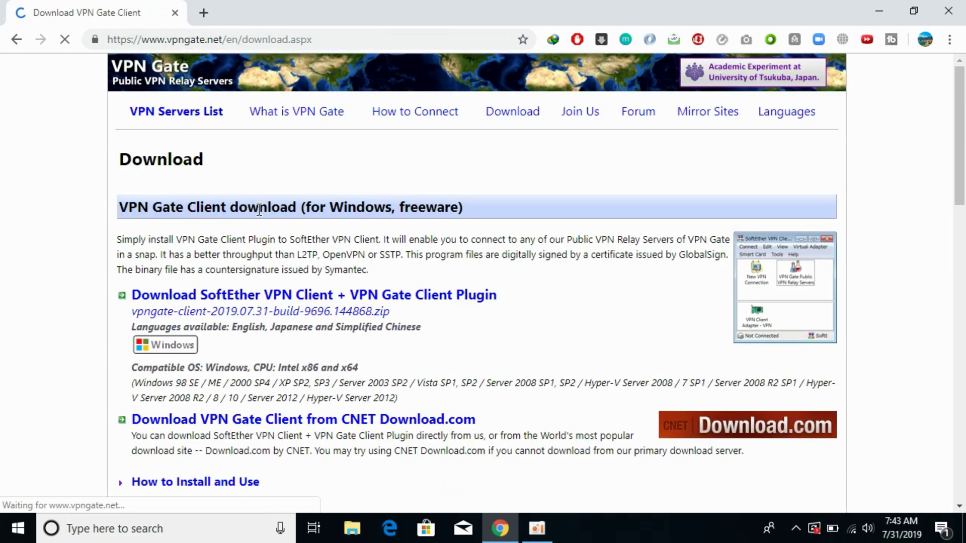
Request the SoftEther VPN Client + VPN Gate Client Plugin download, skipping IDM's duplicate-file prompt.
left_click(328, 40)
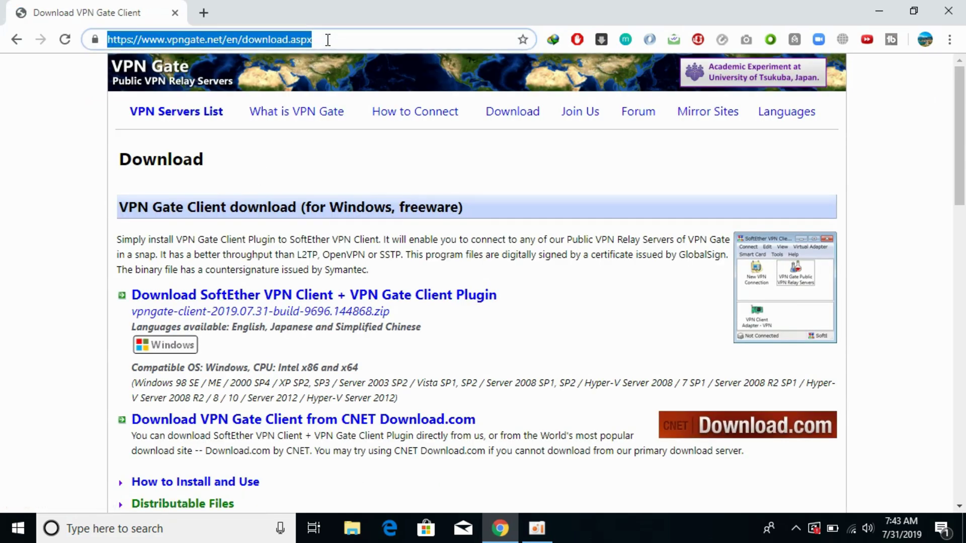
left_click(94, 223)
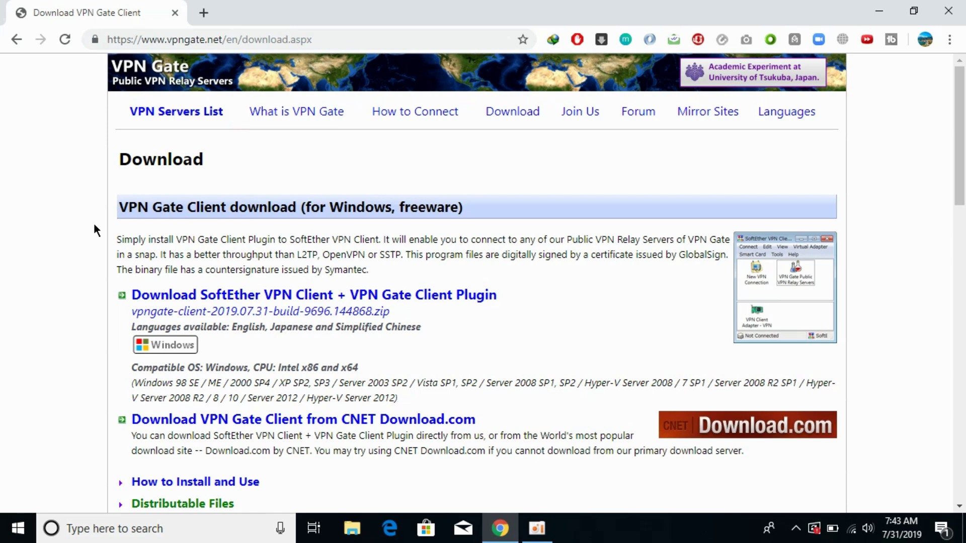
left_click(249, 297)
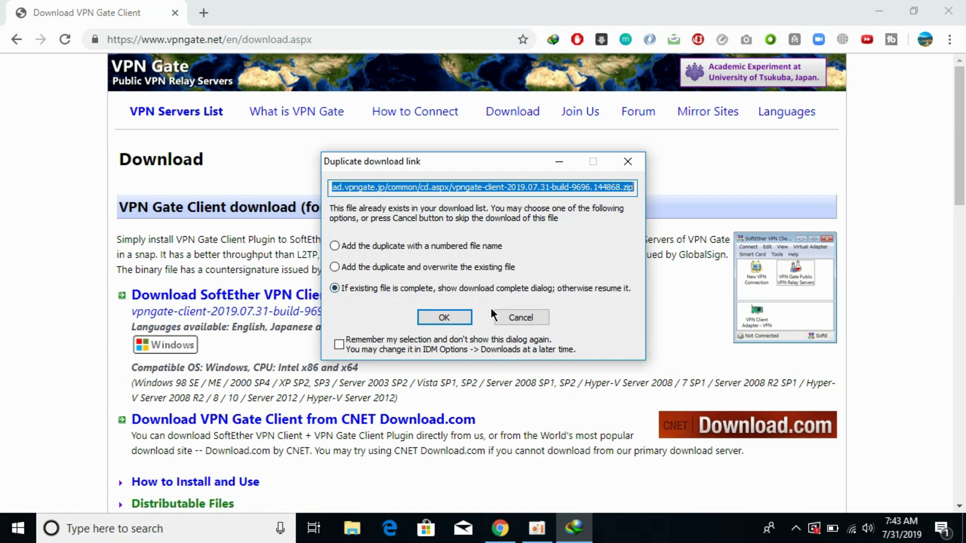
left_click(504, 321)
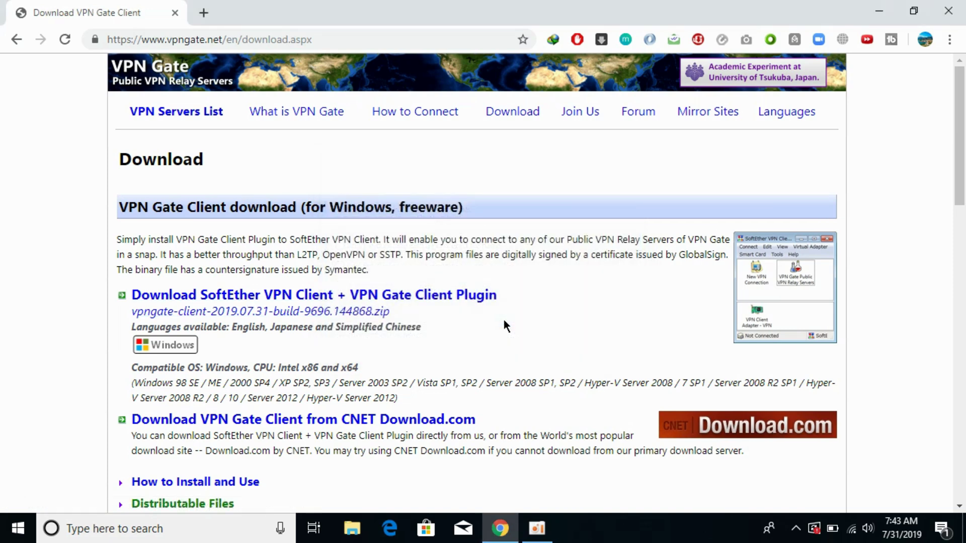
Copy the vpngate-client archive from Downloads\Compressed into Local Disk (C:) with administrator permission.
left_click(352, 528)
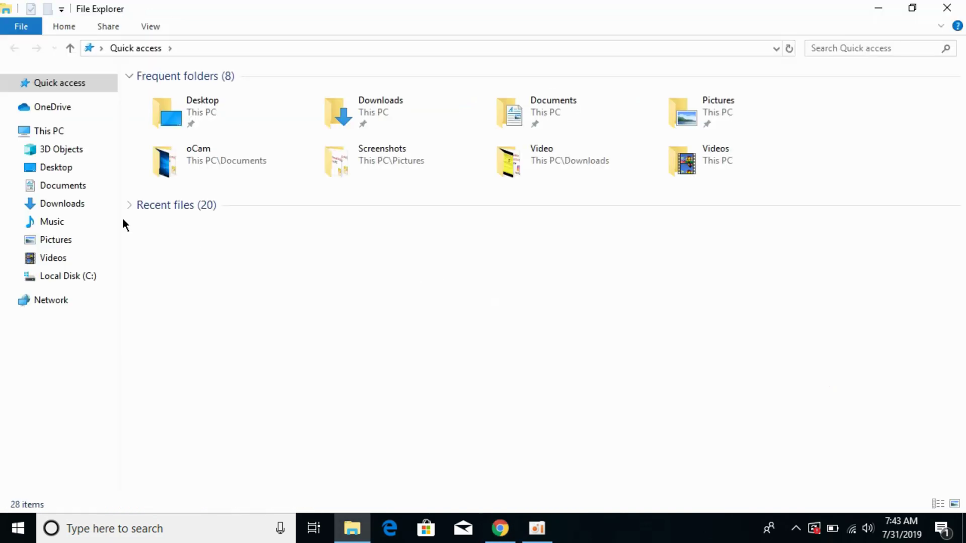
left_click(81, 204)
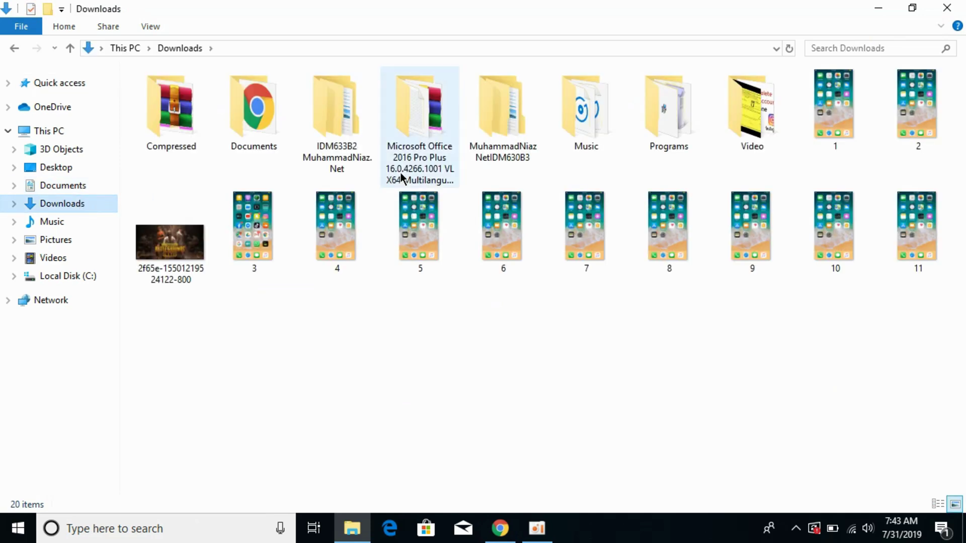
double_click(169, 121)
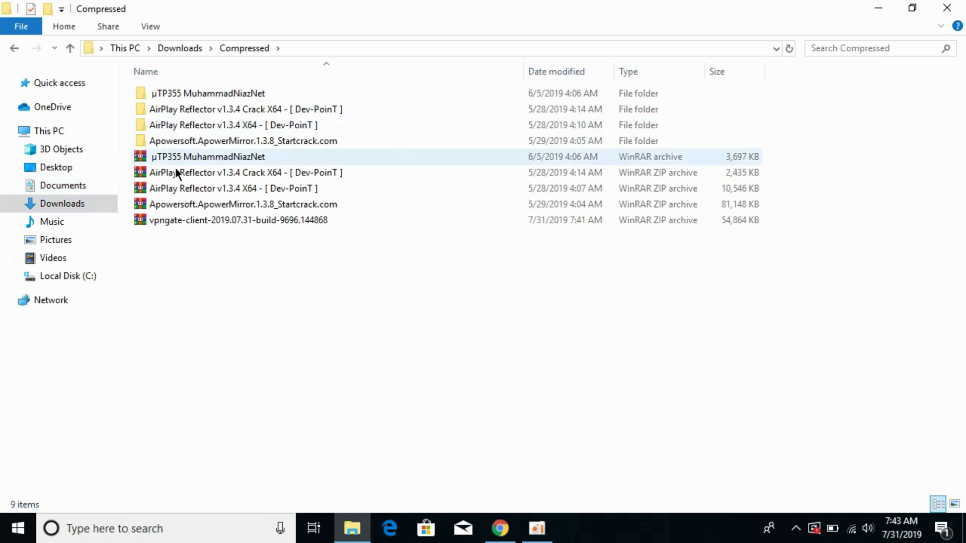
left_click(189, 219)
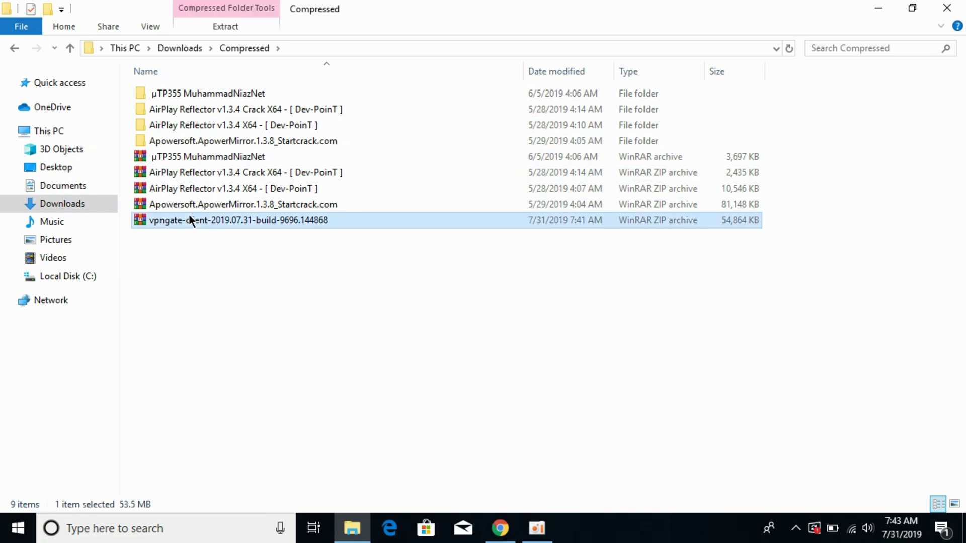
right_click(189, 216)
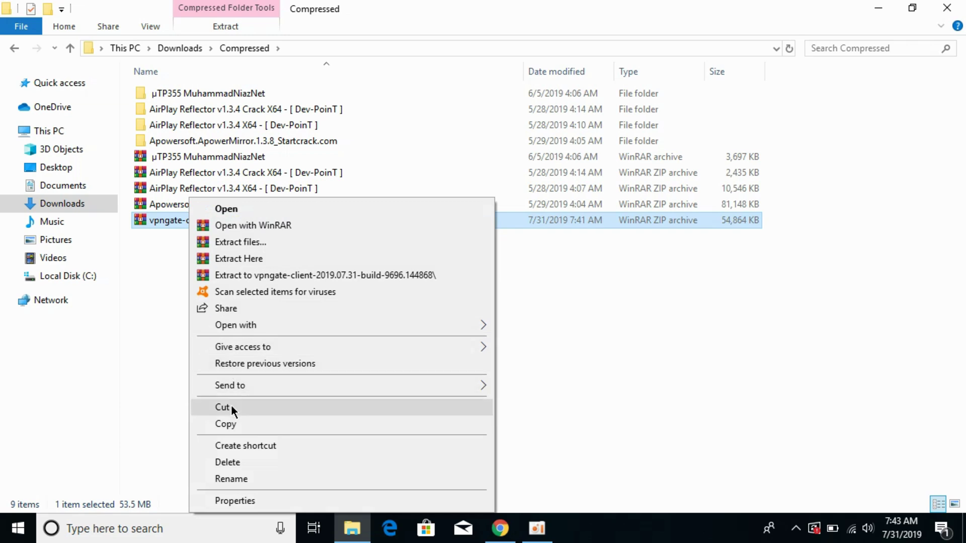
left_click(229, 419)
left_click(68, 276)
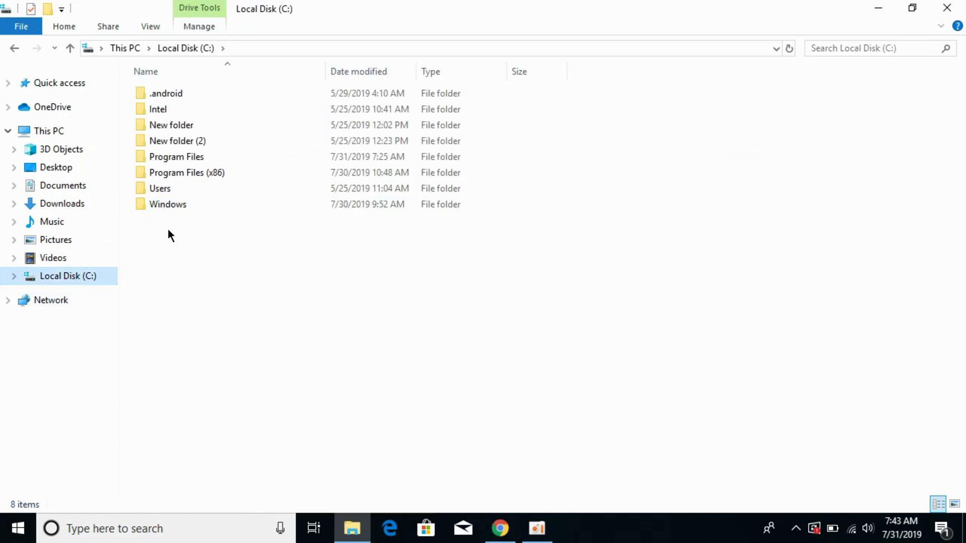
left_click(168, 229)
key("ctrl+v")
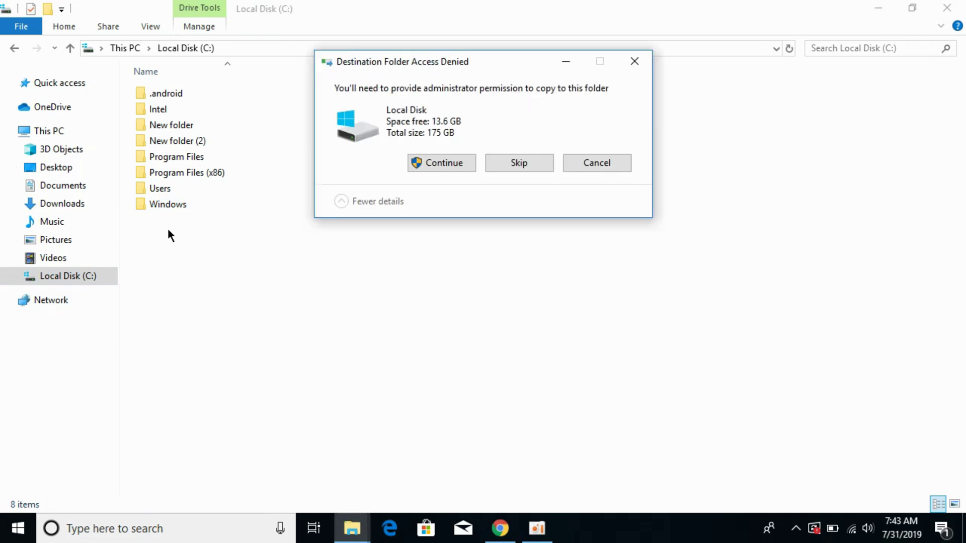
left_click(427, 162)
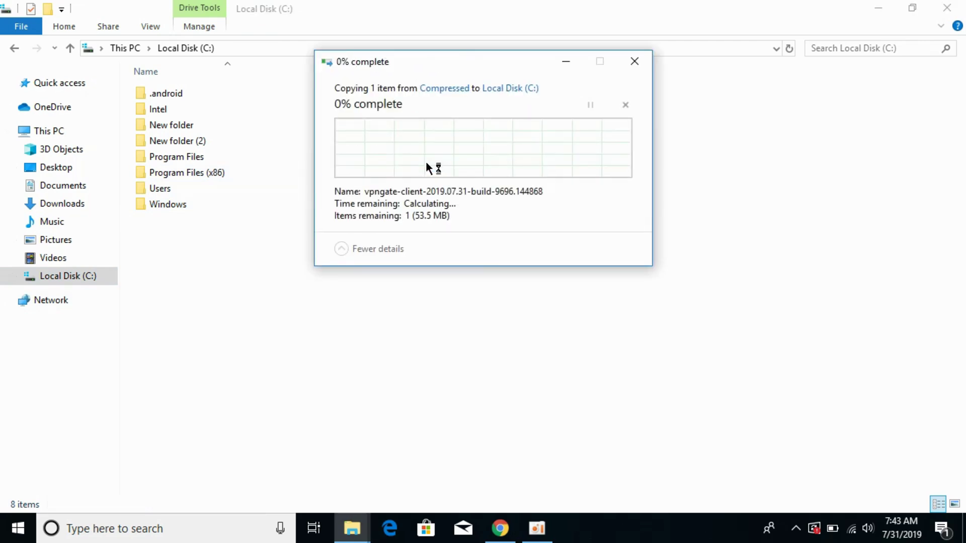
Extract the copied vpngate-client archive to its suggested folder with WinRAR.
left_click(280, 302)
left_click(334, 218)
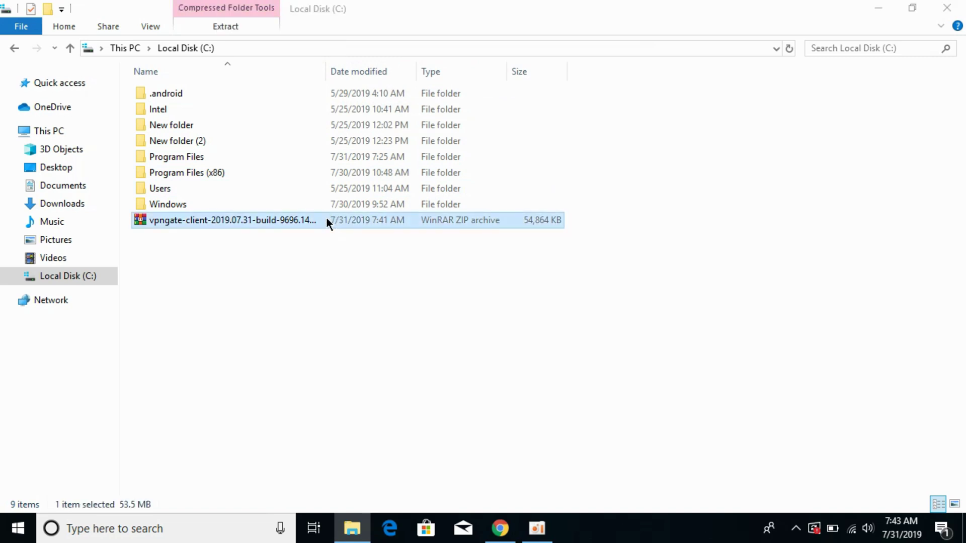
double_click(327, 217)
left_click(120, 112)
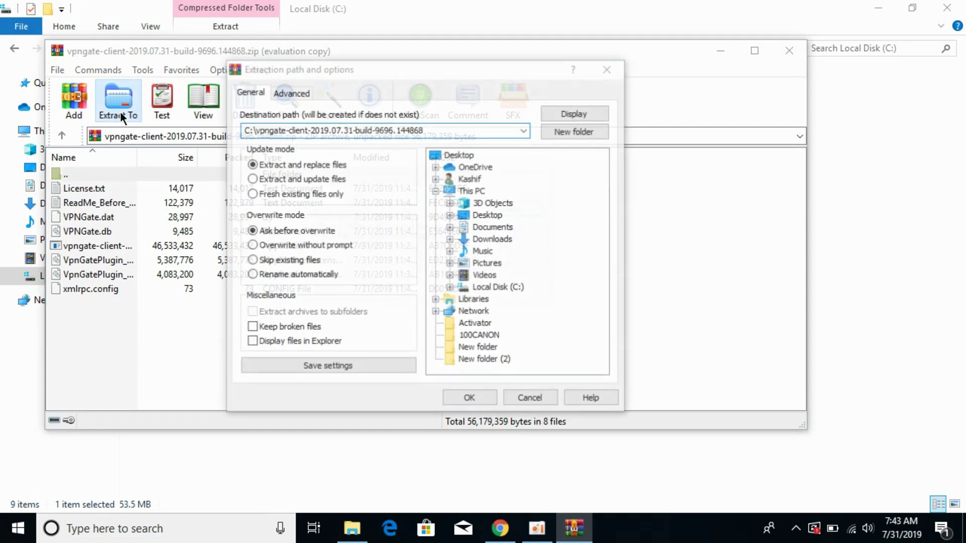
left_click(482, 244)
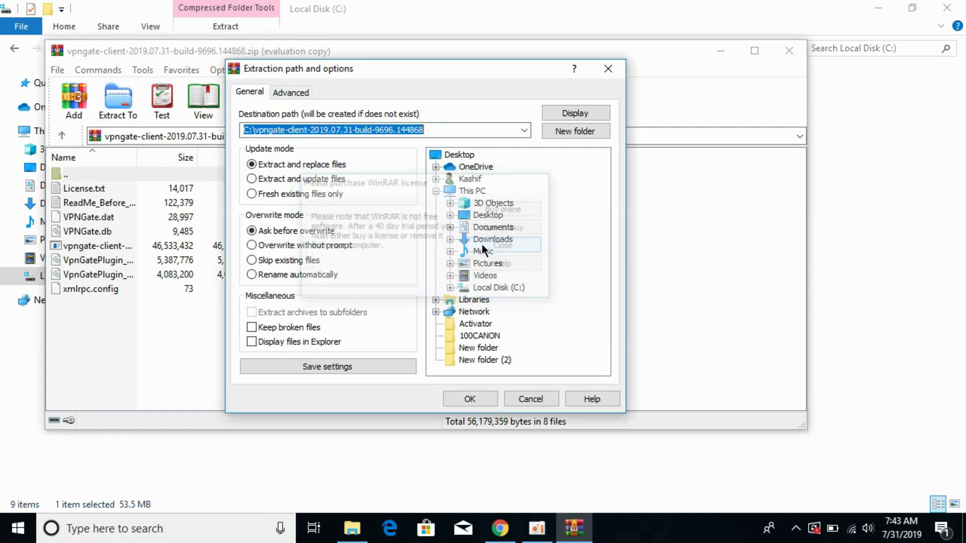
left_click(484, 396)
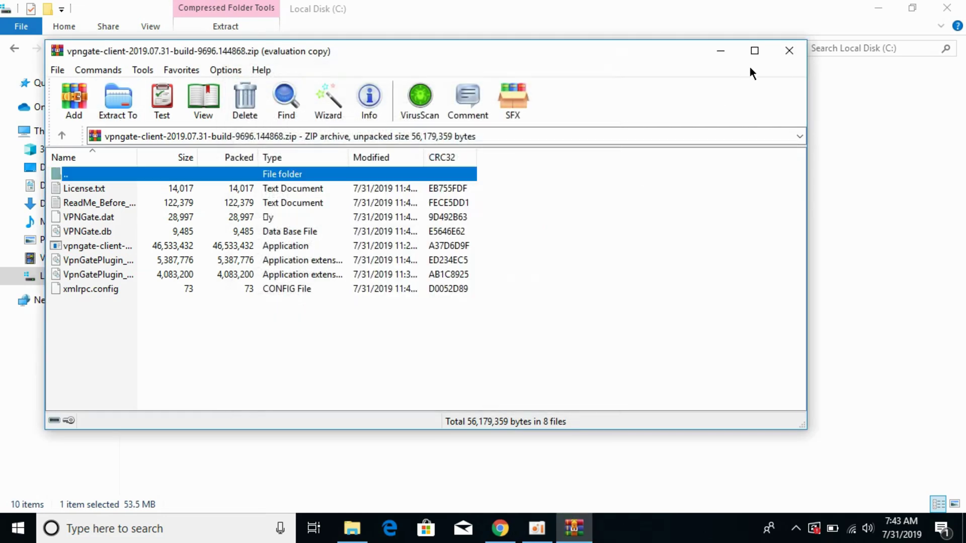
Open the extracted vpngate-client folder, copy its path, and launch the installer.
left_click(790, 51)
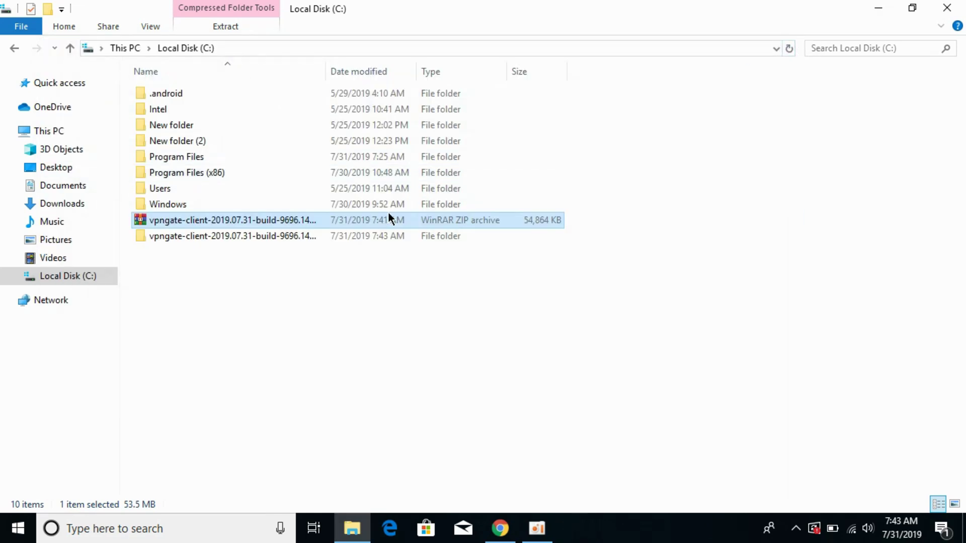
right_click(324, 218)
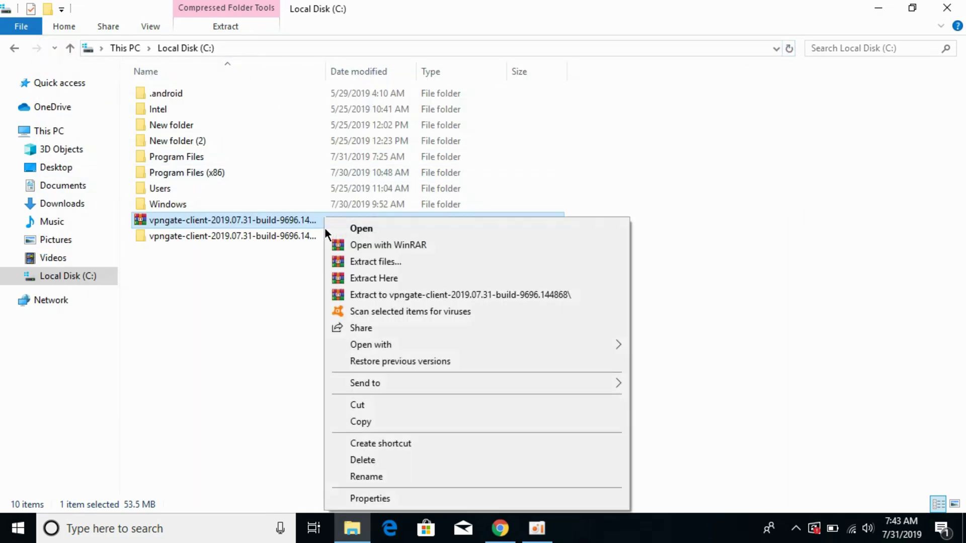
left_click(275, 337)
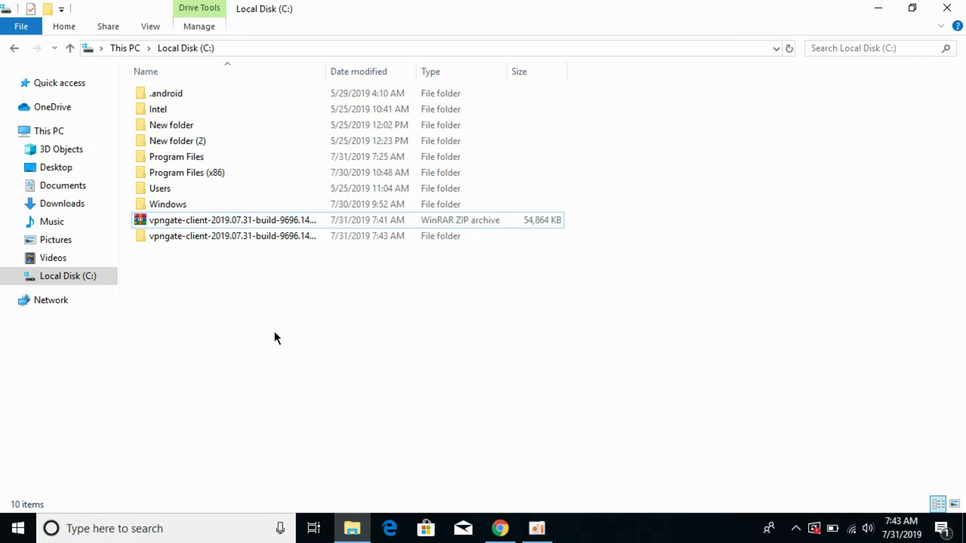
left_click(310, 237)
double_click(309, 236)
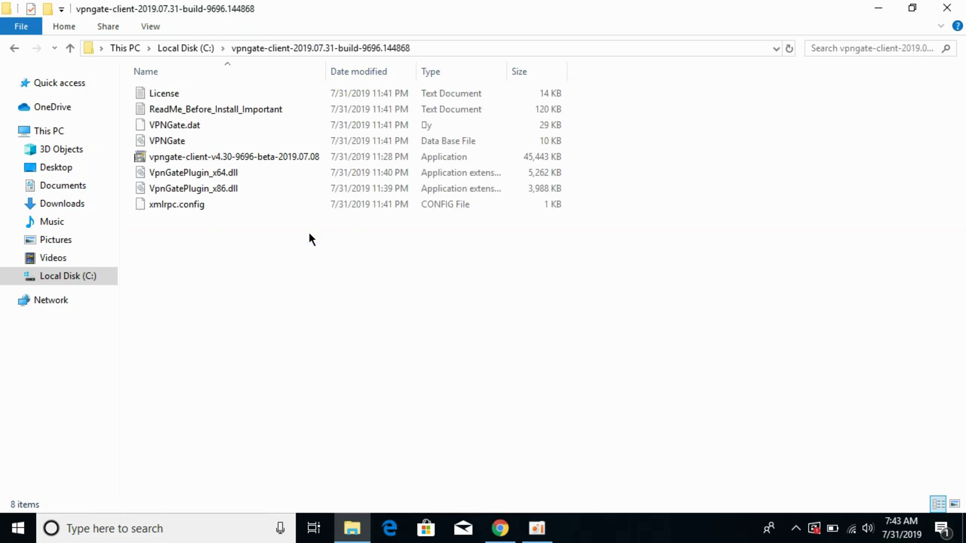
left_click(426, 48)
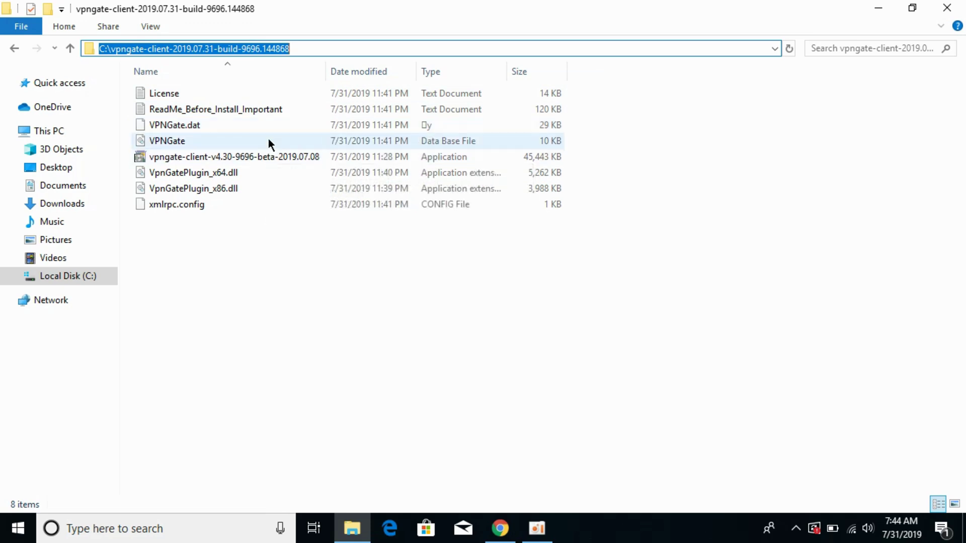
double_click(268, 156)
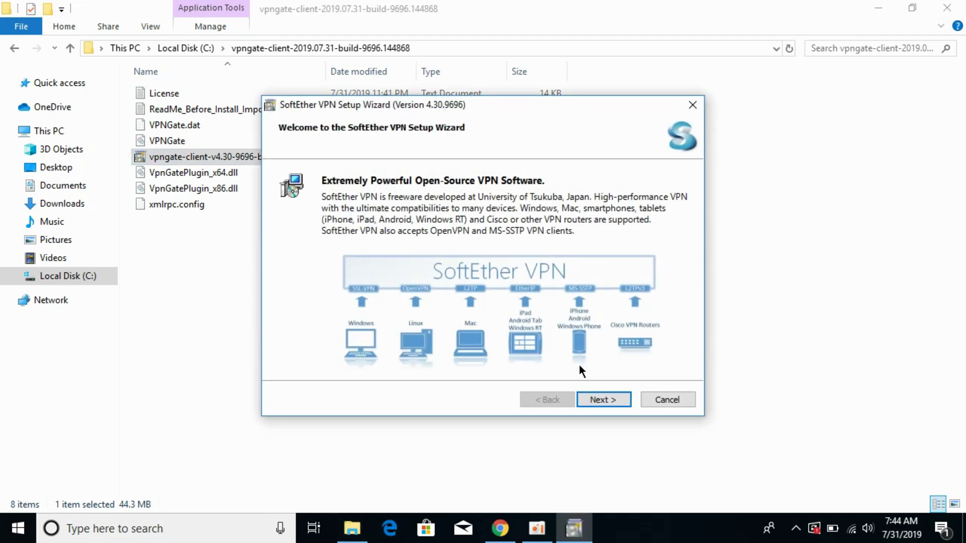
Choose the SoftEther VPN Client component, accept the license, and pass the important notices.
left_click(602, 400)
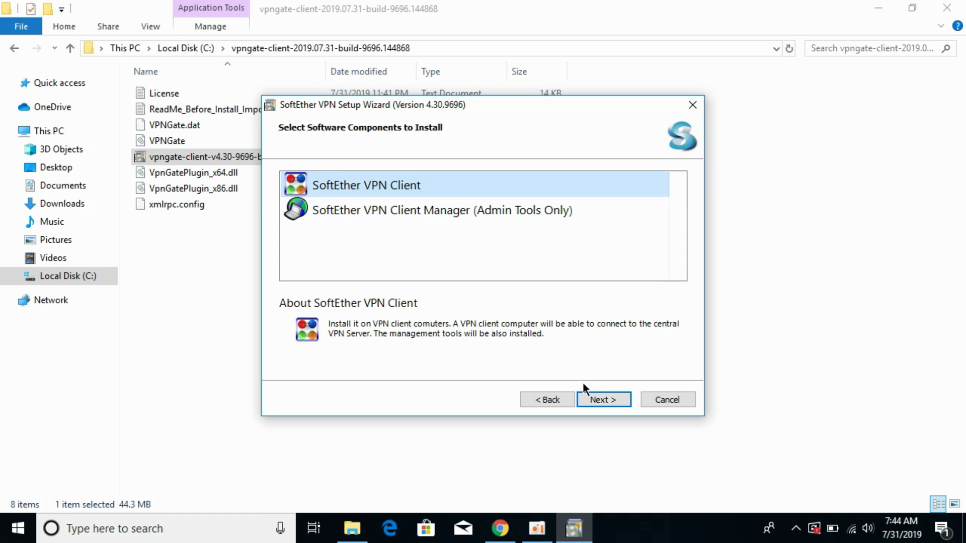
left_click(596, 403)
left_click(414, 331)
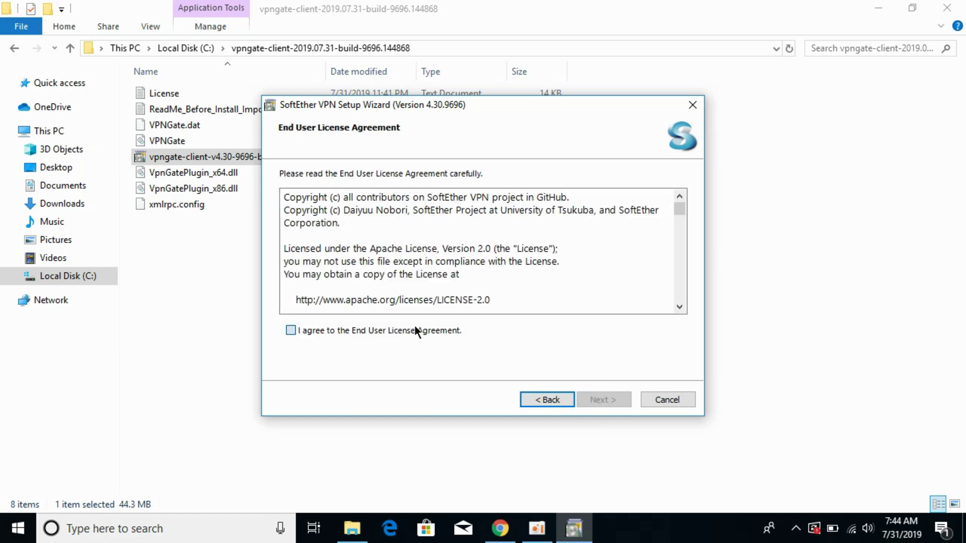
left_click(596, 402)
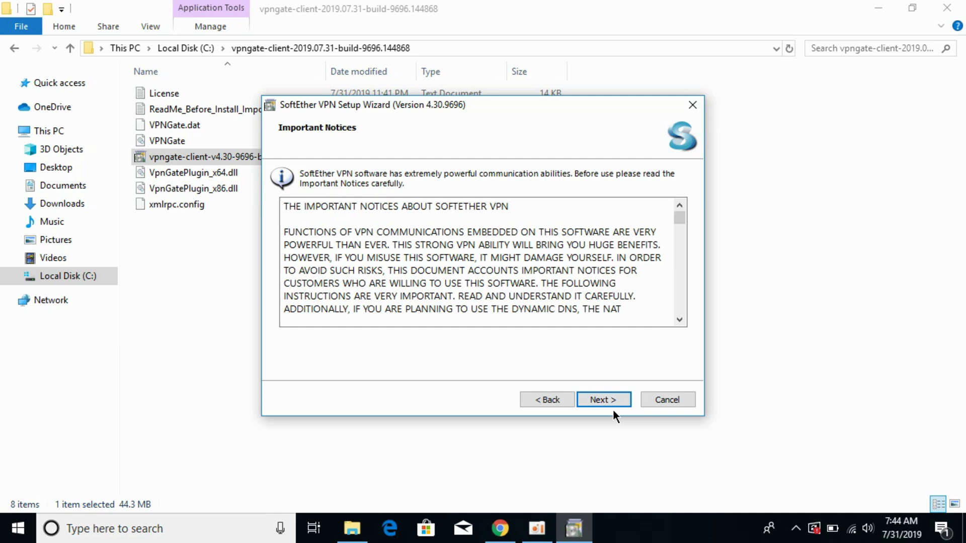
left_click(615, 399)
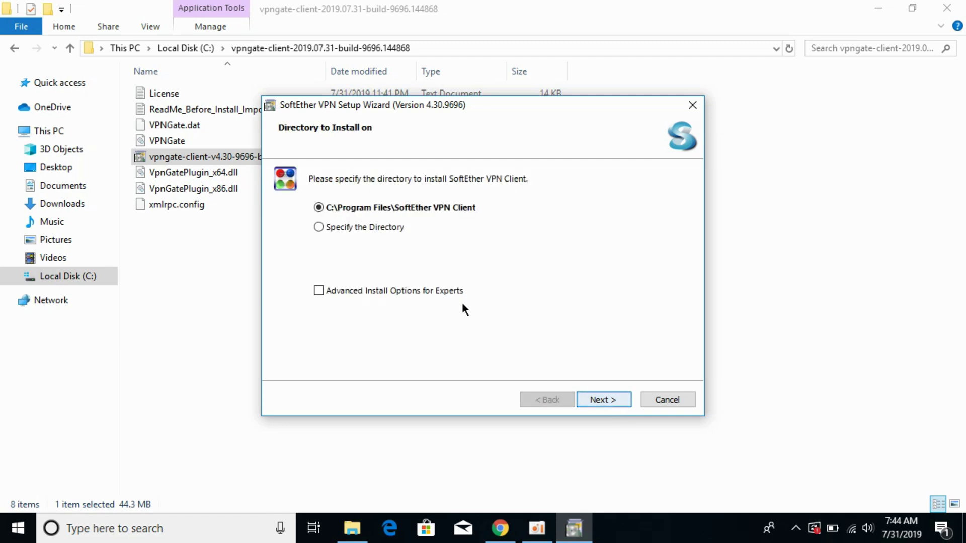
Set the install directory to the pasted vpngate-client folder path and install.
left_click(350, 229)
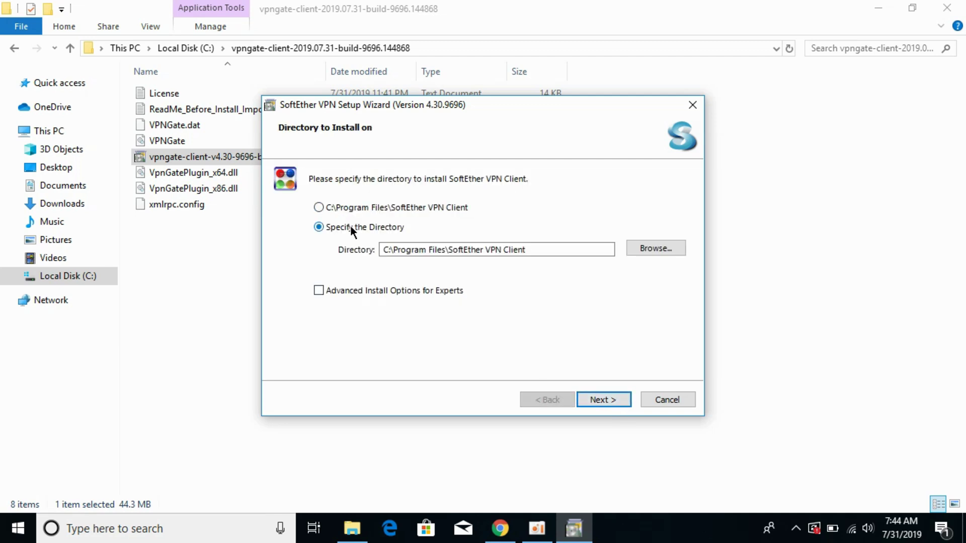
left_click(538, 246)
key("ctrl+a")
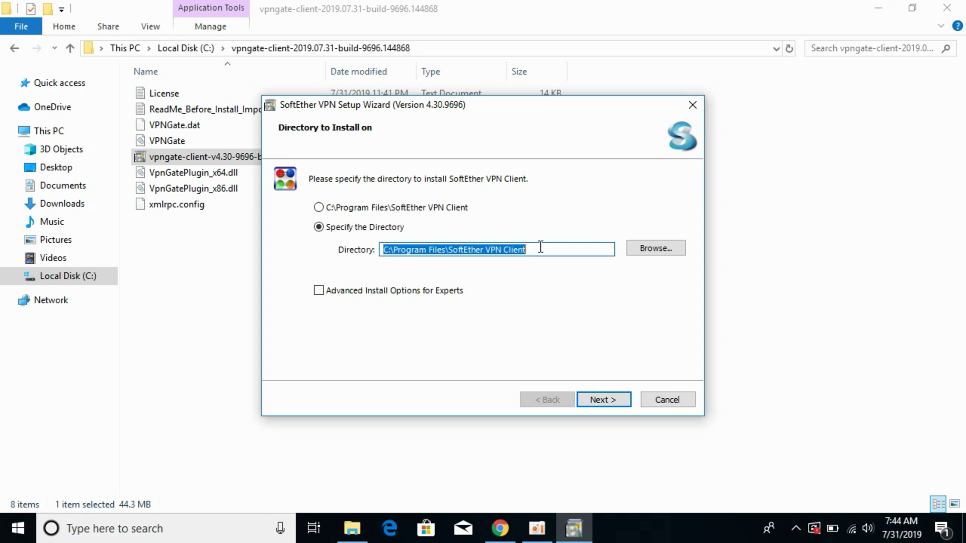
type("C:\\vpngate-client-2019.07.31-build-9696.144868")
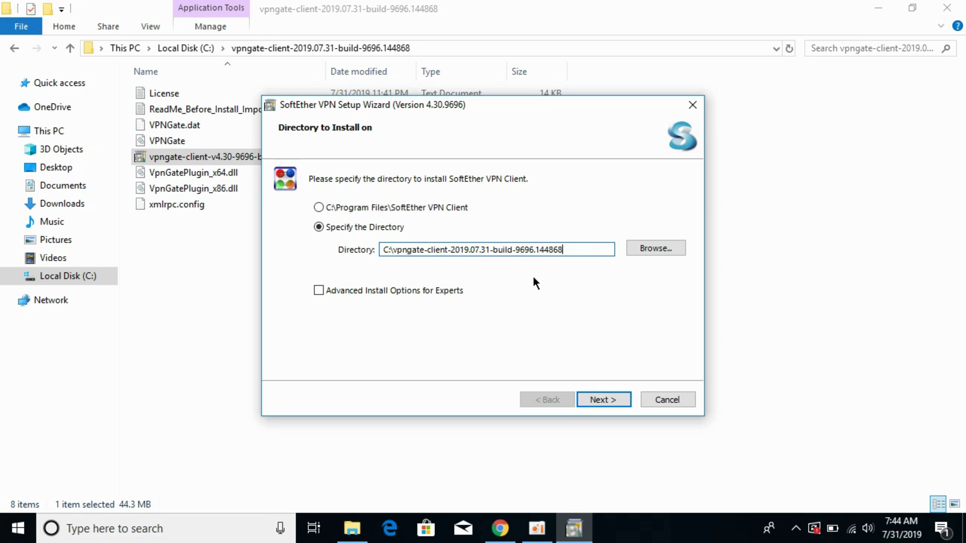
left_click(596, 395)
left_click(597, 394)
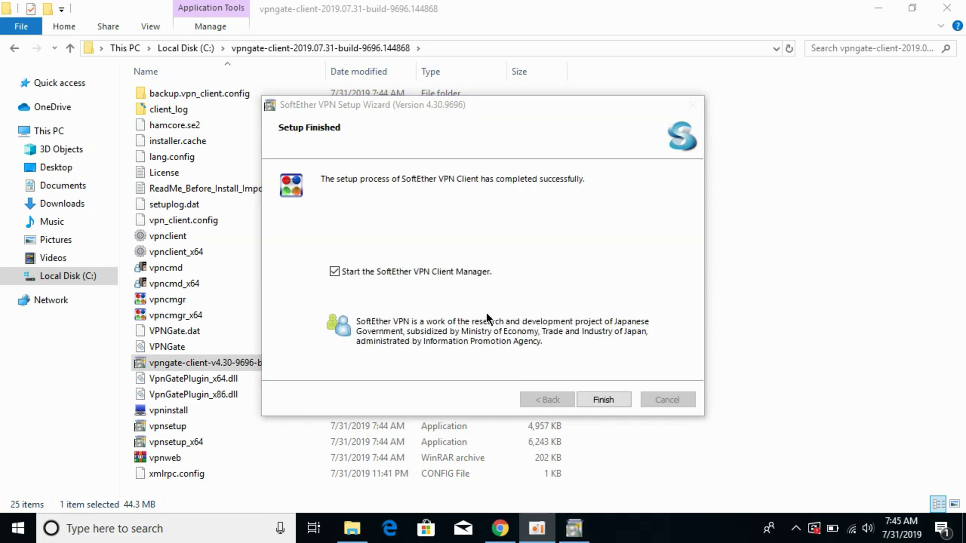
Finish setup, then enable the VPN Gate Relay Service and agree to the usage caution.
left_click(602, 399)
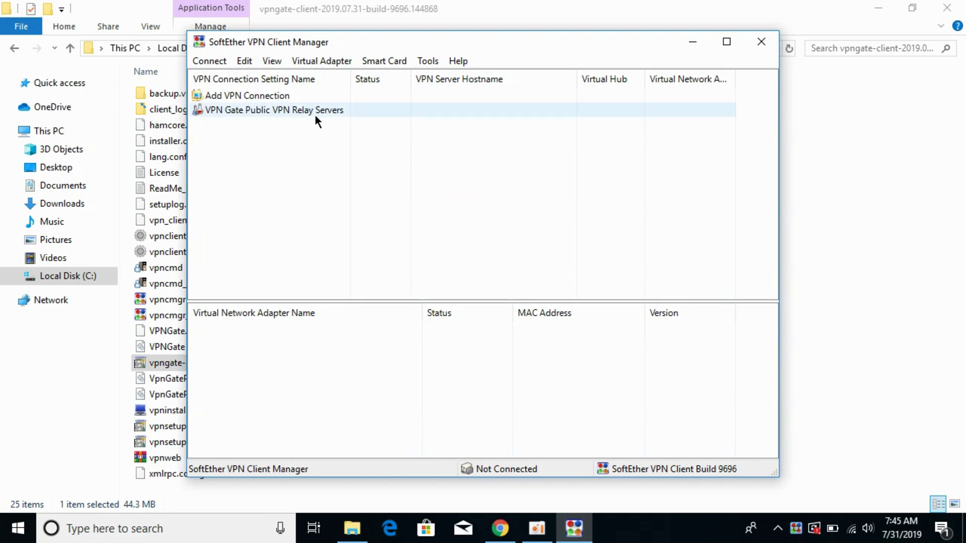
double_click(261, 109)
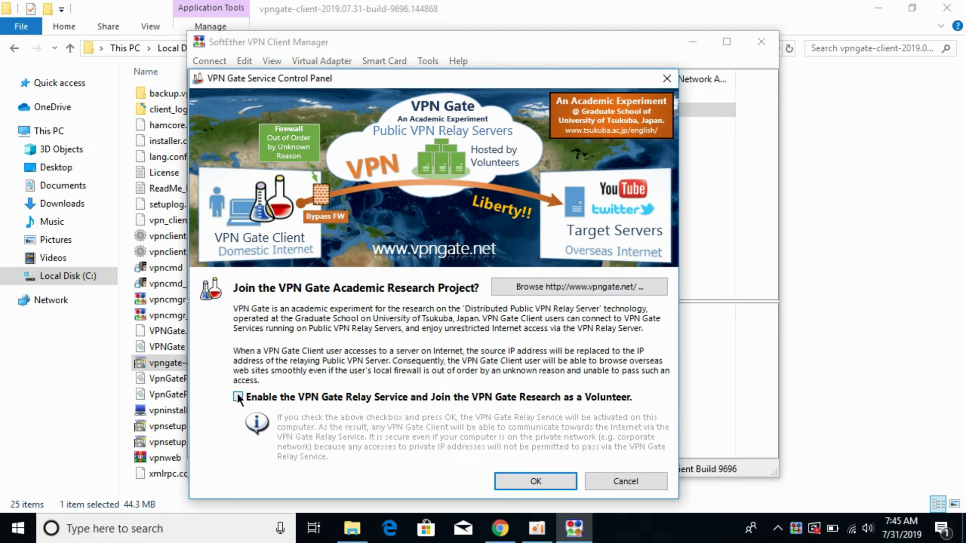
left_click(238, 397)
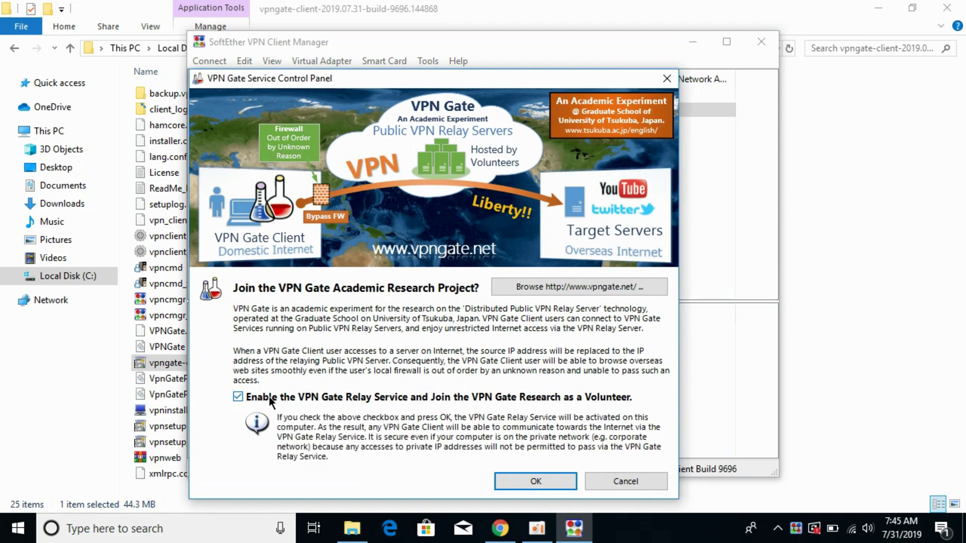
left_click(513, 481)
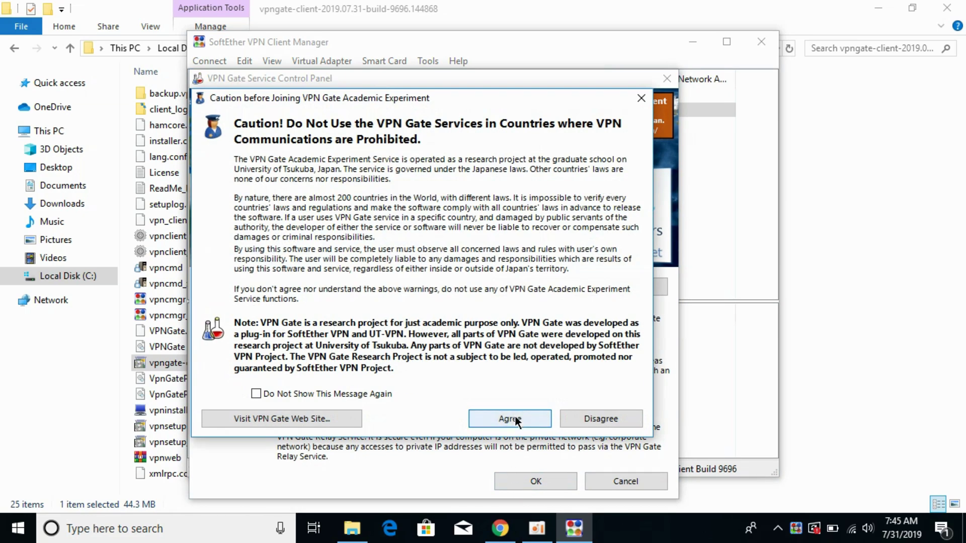
left_click(516, 420)
left_click(531, 473)
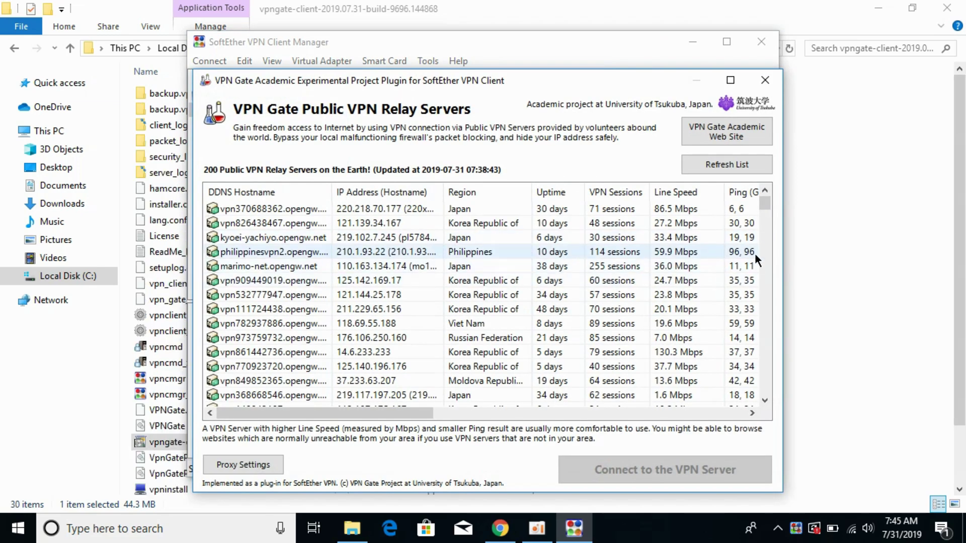
mouse_move(764, 200)
left_mouse_down()
mouse_move(768, 326)
mouse_move(758, 255)
left_mouse_up()
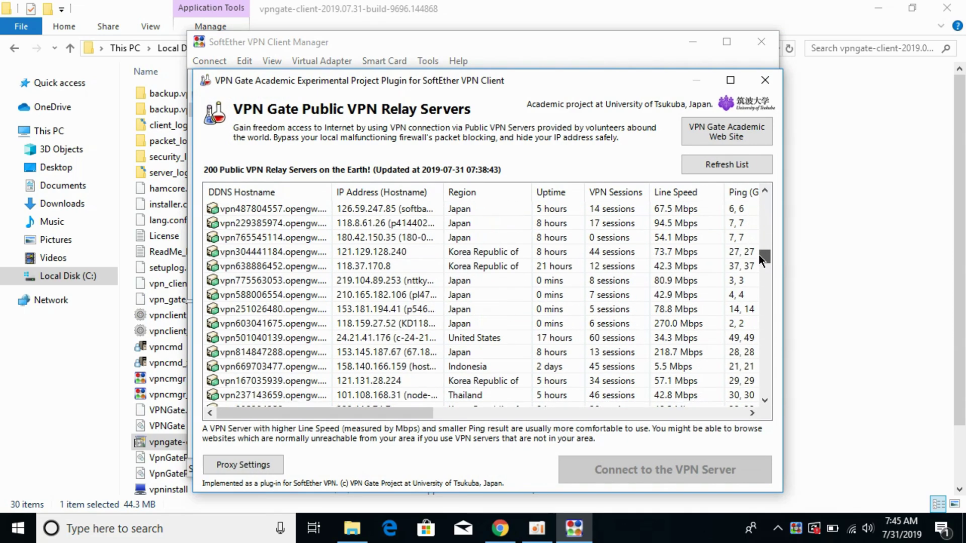
Select the Japan relay server row with 80.9 Mbps line speed.
left_click(632, 270)
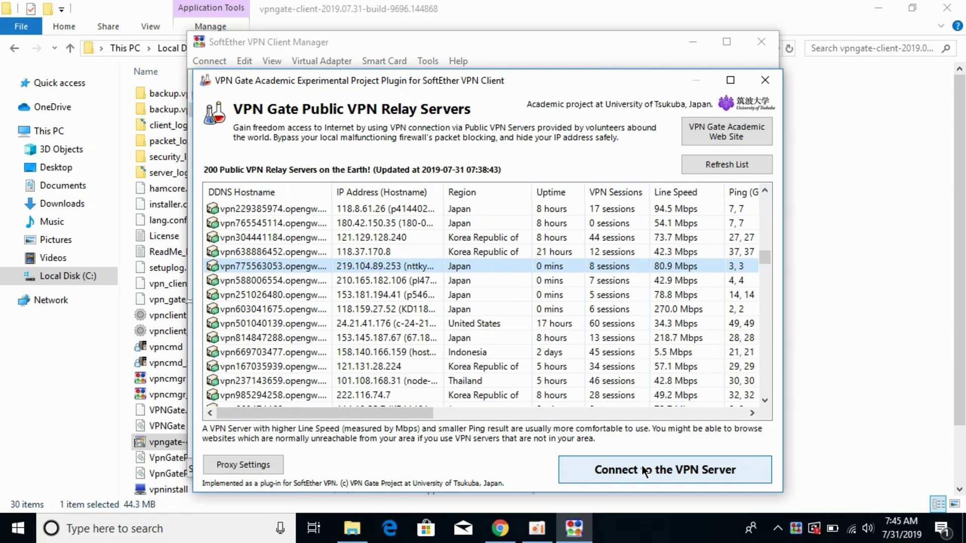